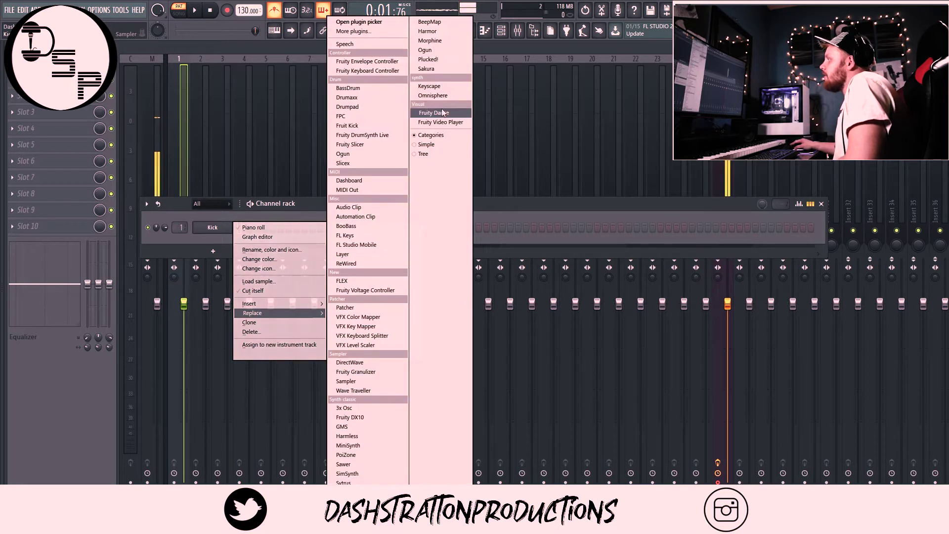
Replace the Kick channel with Fruity Video Player and detach its window
click(433, 123)
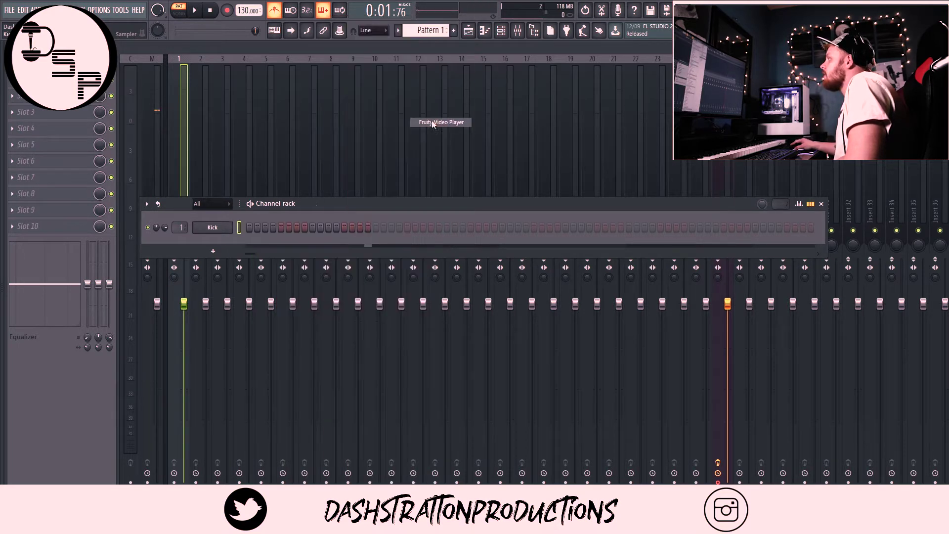
drag(195, 166, 162, 49)
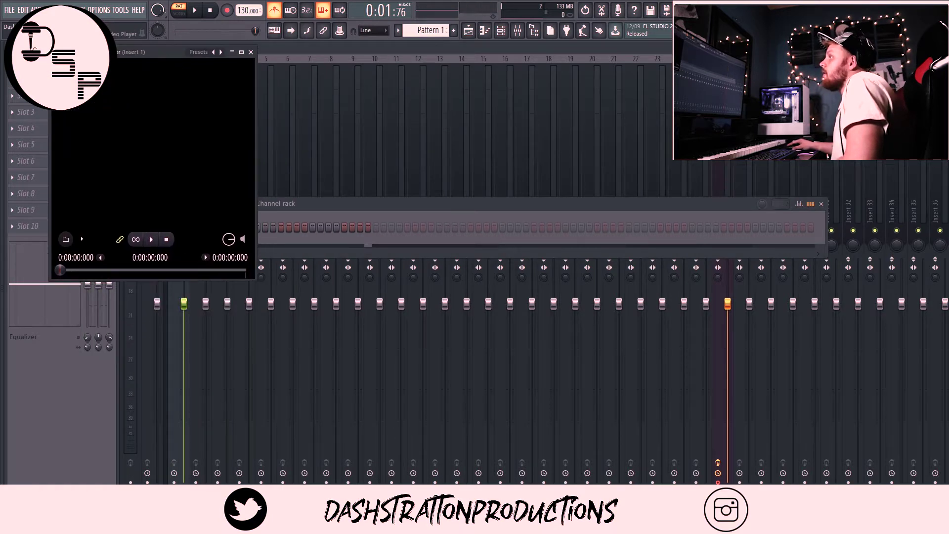
click(56, 51)
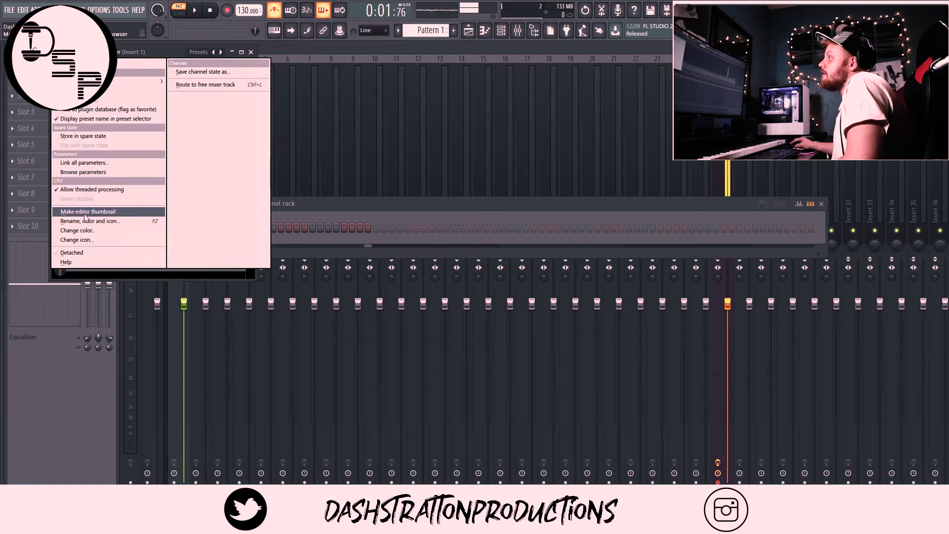
click(83, 253)
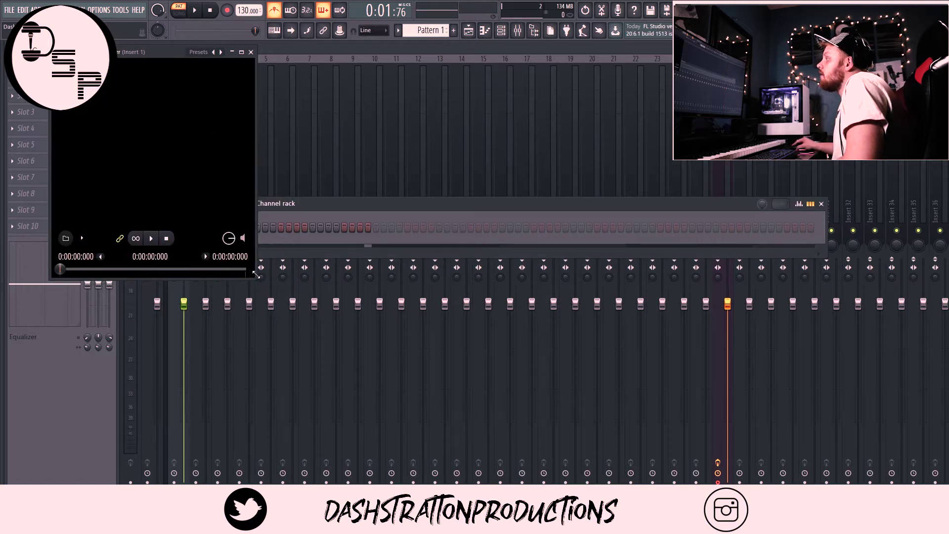
Enlarge the video player, move it and the channel rack out of the way, and show the playlist
drag(258, 284, 390, 273)
drag(167, 53, 118, 49)
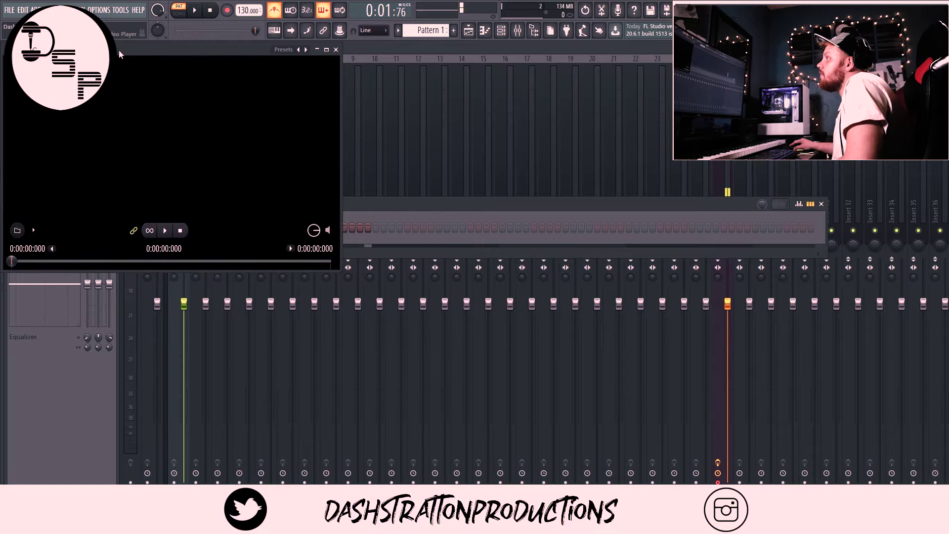
drag(512, 202, 442, 413)
click(469, 30)
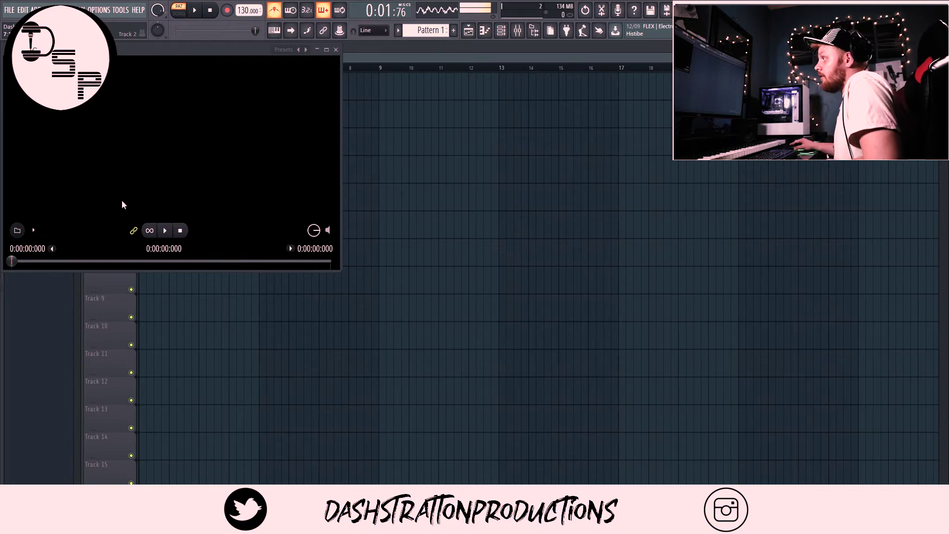
Load the file "meraki video for scoring" from the Meraki Art folder into the video player
click(19, 231)
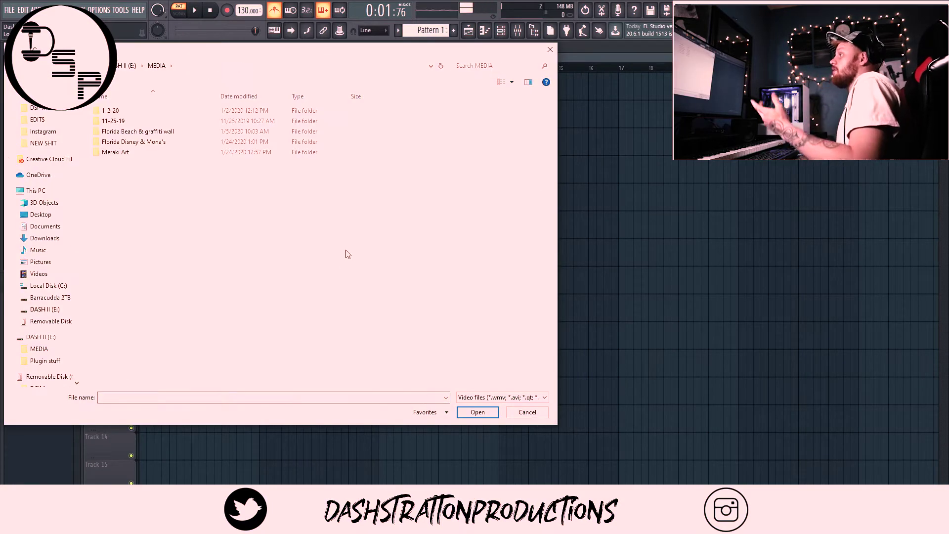
double_click(197, 154)
click(197, 154)
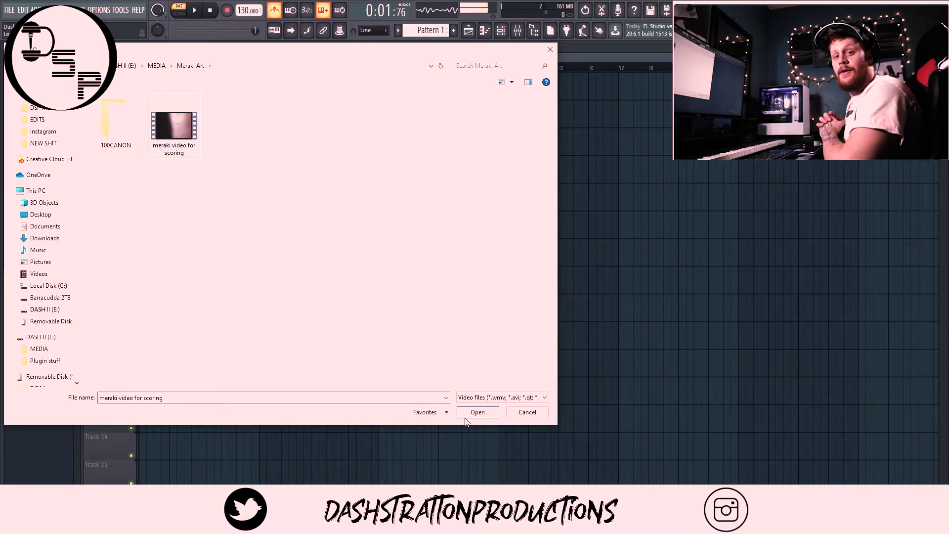
click(474, 412)
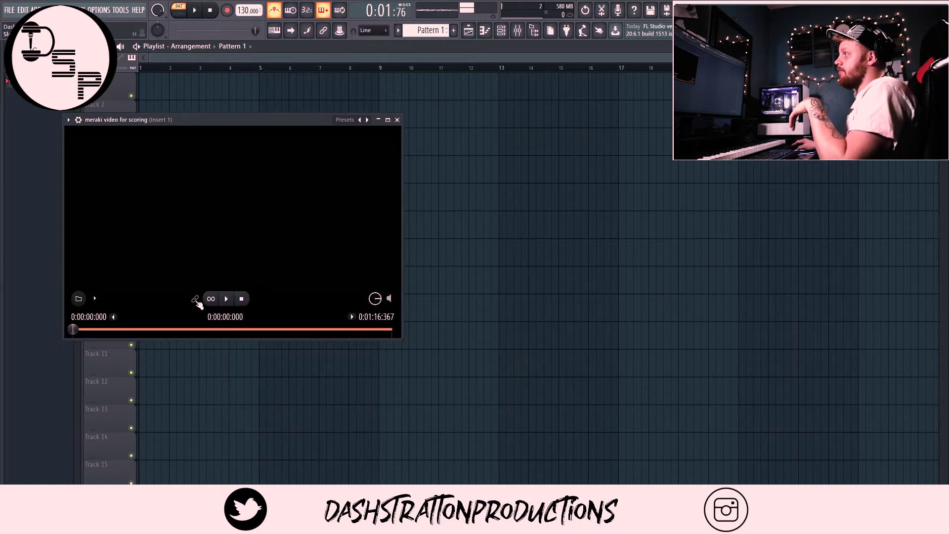
Link the video to the song's playback position, reposition its window over the playlist and start playback
click(195, 299)
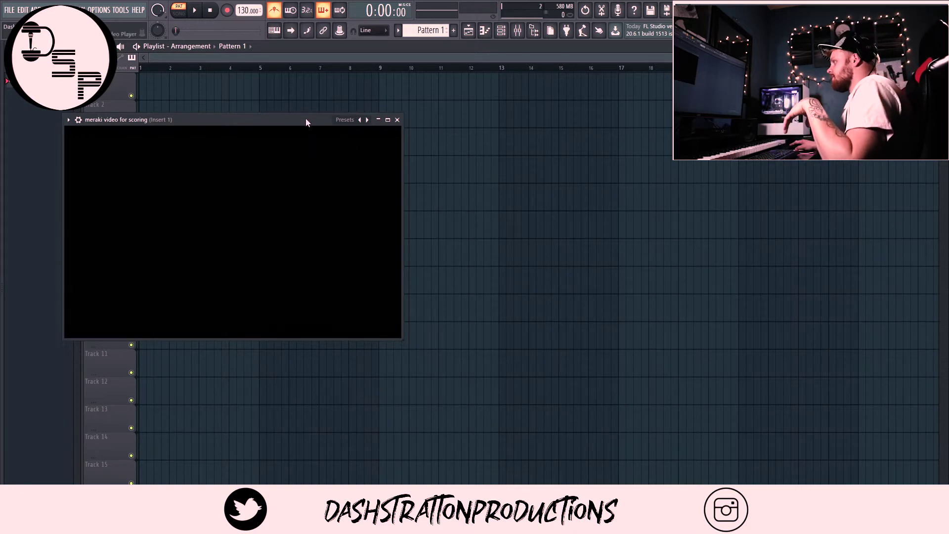
drag(308, 120, 334, 89)
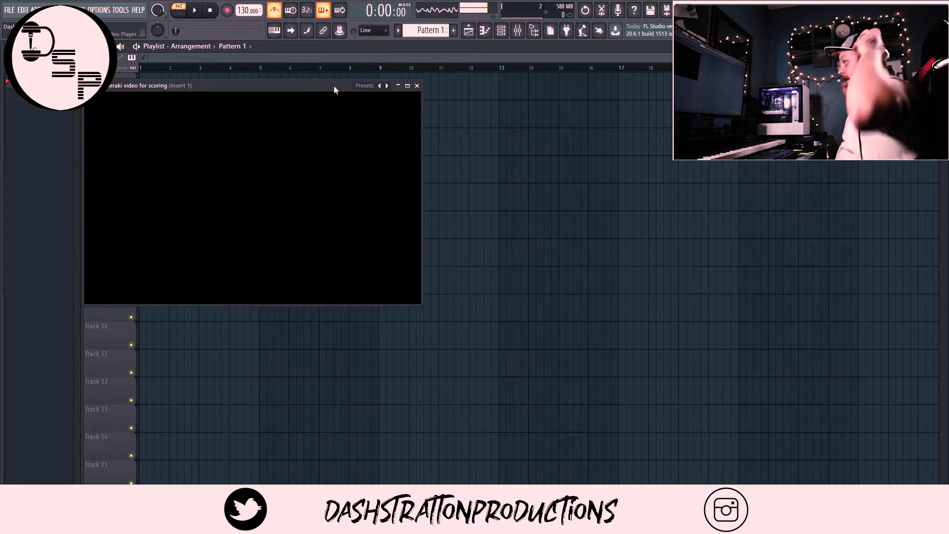
drag(313, 85, 376, 188)
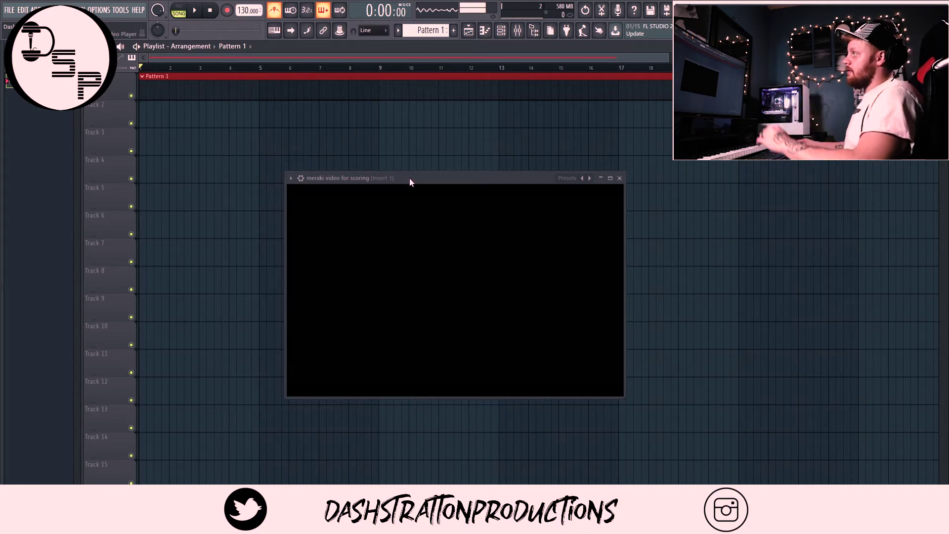
key(space)
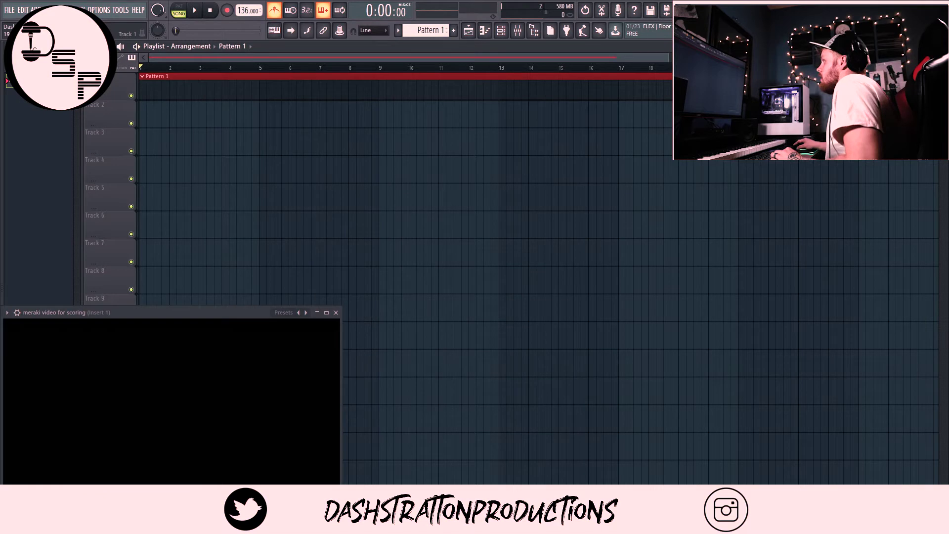
Load a glass bell patch from the Bells and Vibes category in Omnisphere
drag(692, 87, 262, 87)
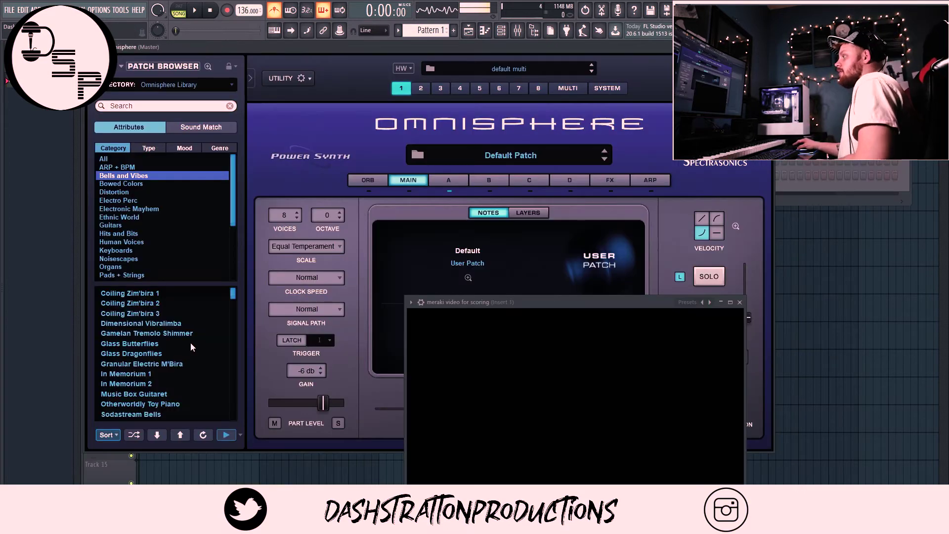
click(154, 348)
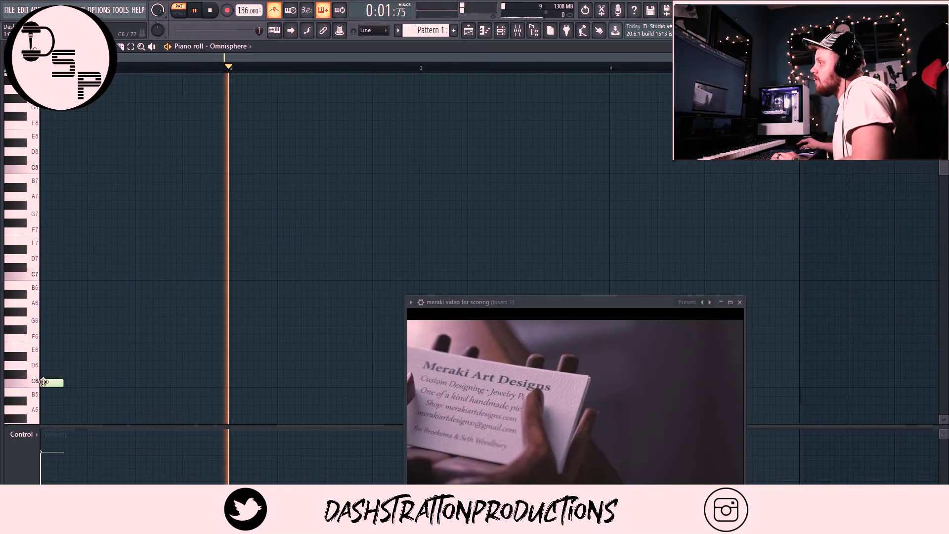
Stop playback and draw the two-bar melody E6, G6, F6, A5, C6, E6, G6 after the opening C6
key(space)
click(93, 347)
drag(104, 346, 107, 346)
click(139, 321)
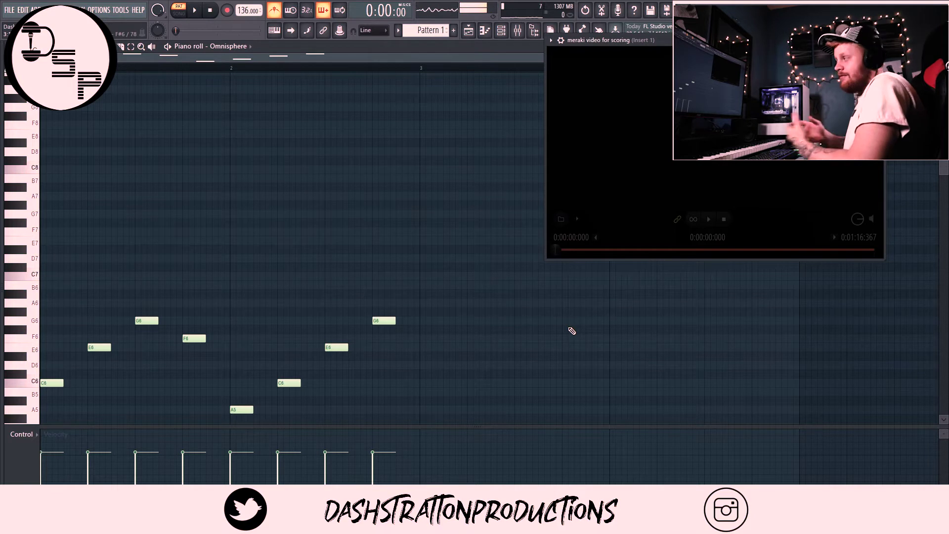
Audition the melody with the video, and begin bar 3 with the notes E6 and G5
key(space)
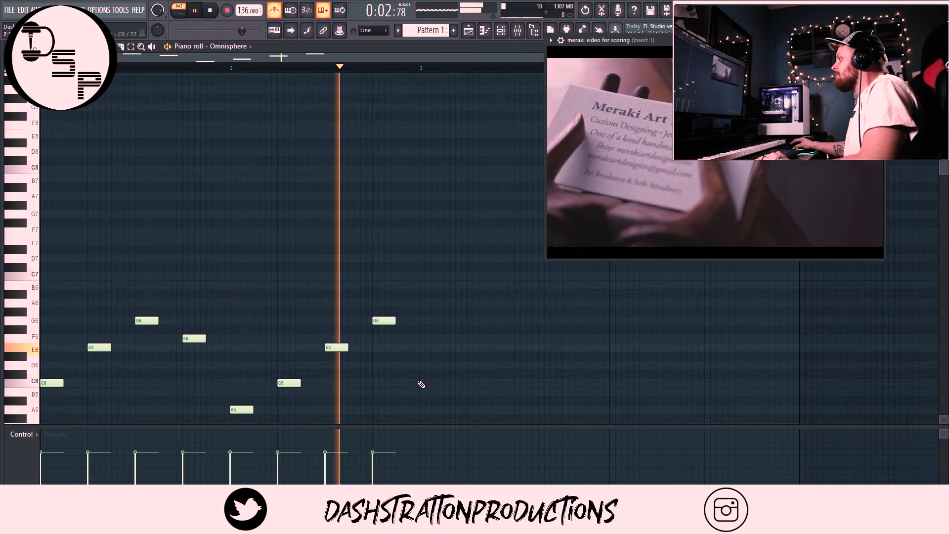
key(space)
click(422, 347)
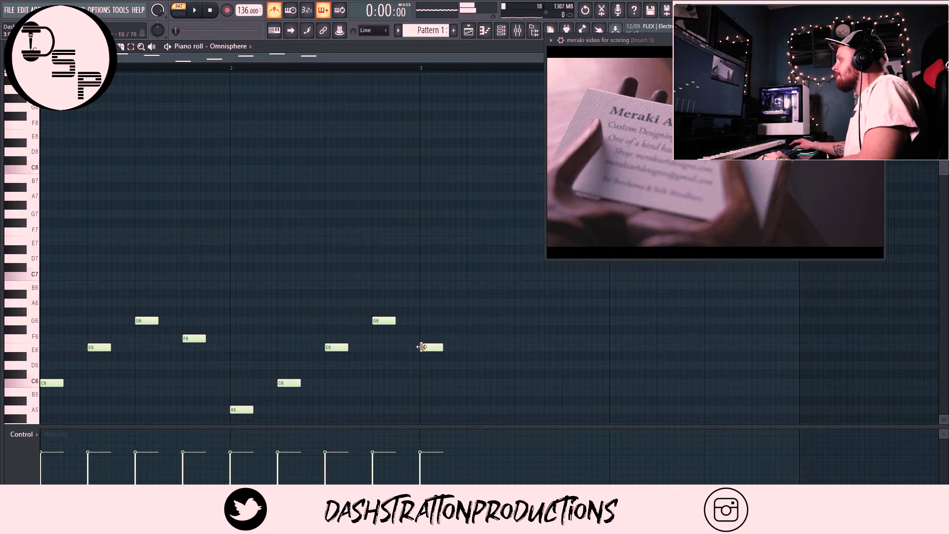
scroll(472, 411, down, 1)
click(470, 400)
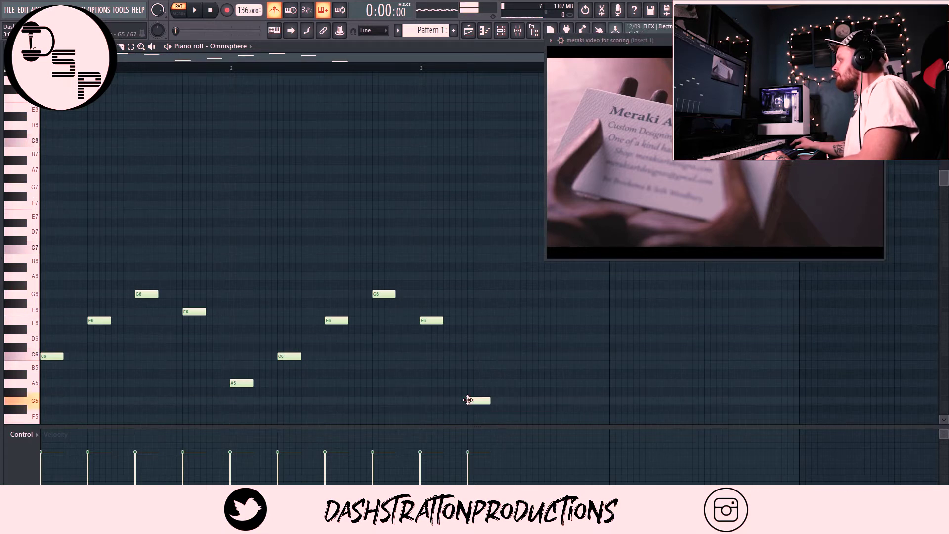
Complete bar 3 with B5 and E6, removing the stray trial notes, and audition the result
right_click(515, 381)
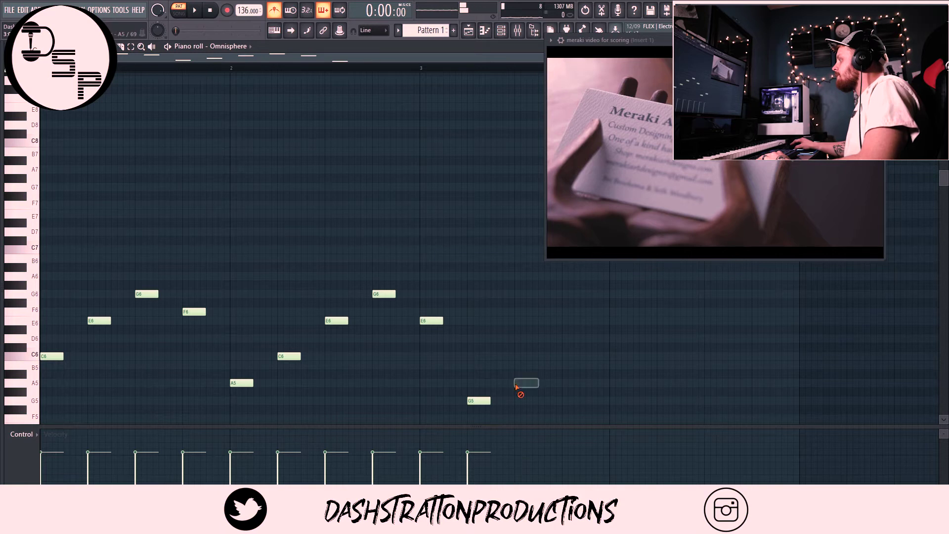
click(517, 365)
click(564, 329)
right_click(563, 329)
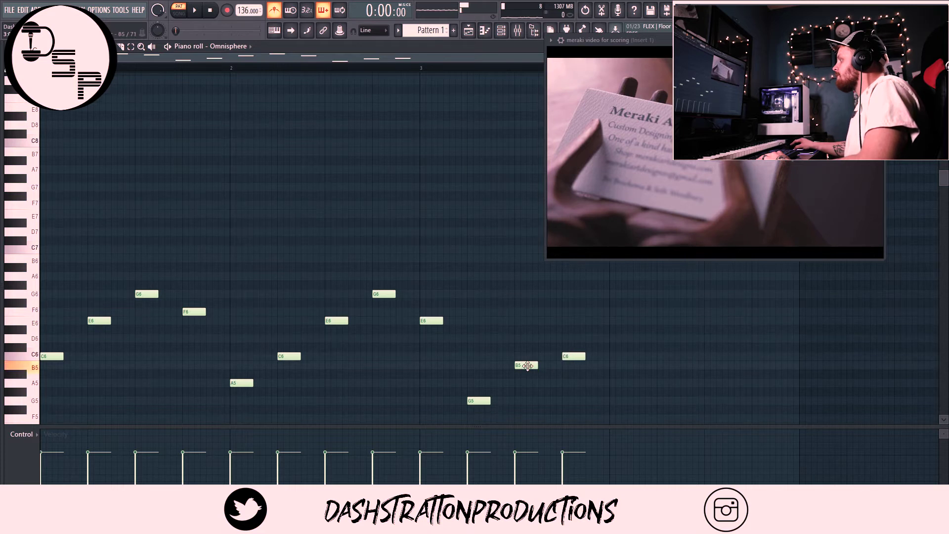
right_click(566, 356)
click(565, 320)
key(space)
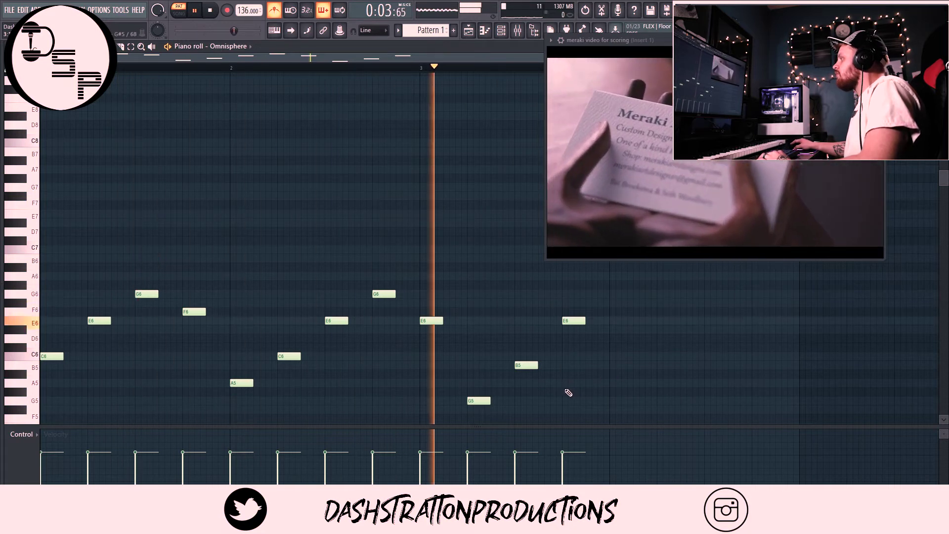
key(space)
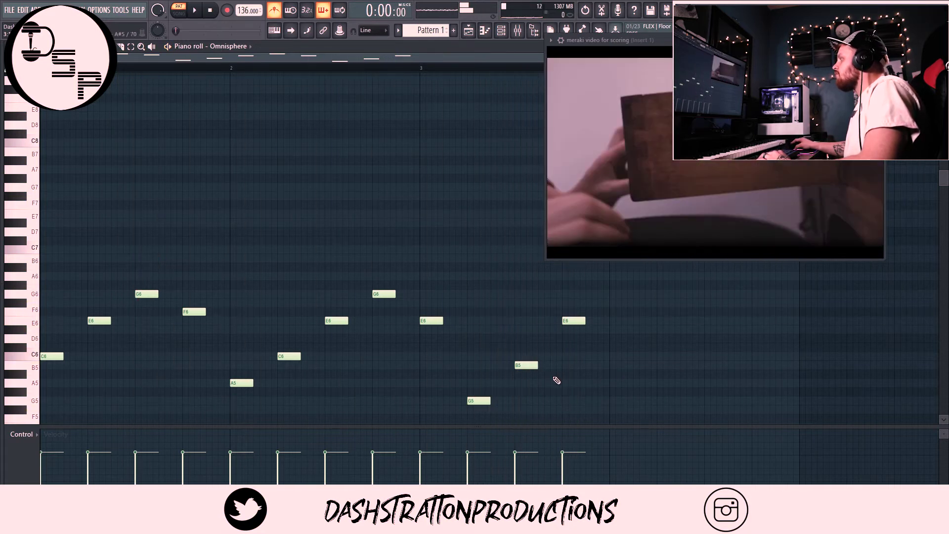
Audition the melody from late in bar 2 and delete the E6 note at the start of bar 3
click(372, 68)
key(space)
key(space)
right_click(440, 321)
key(space)
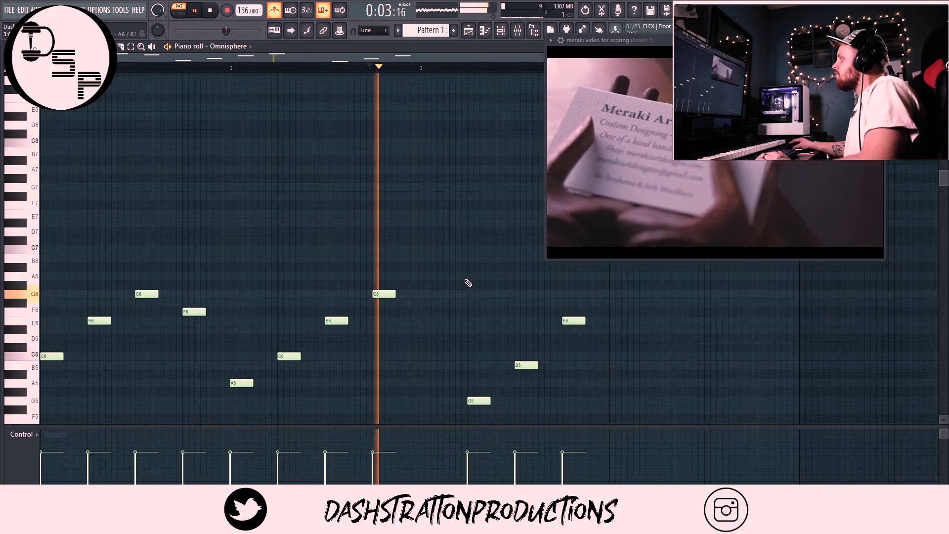
key(space)
Set playback to start near the end of bar 1, add a C7 at the start of bar 3 and audition it
click(212, 67)
key(space)
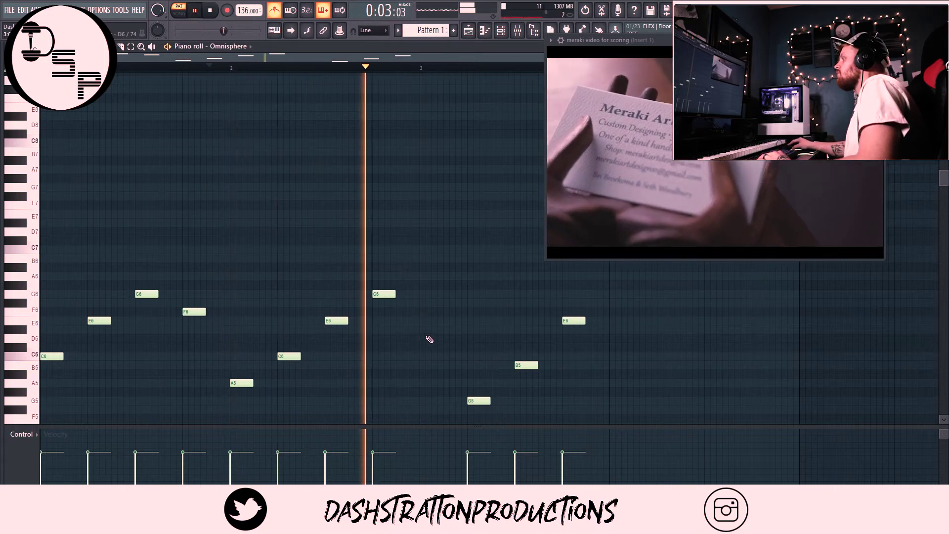
scroll(429, 339, down, 4)
key(space)
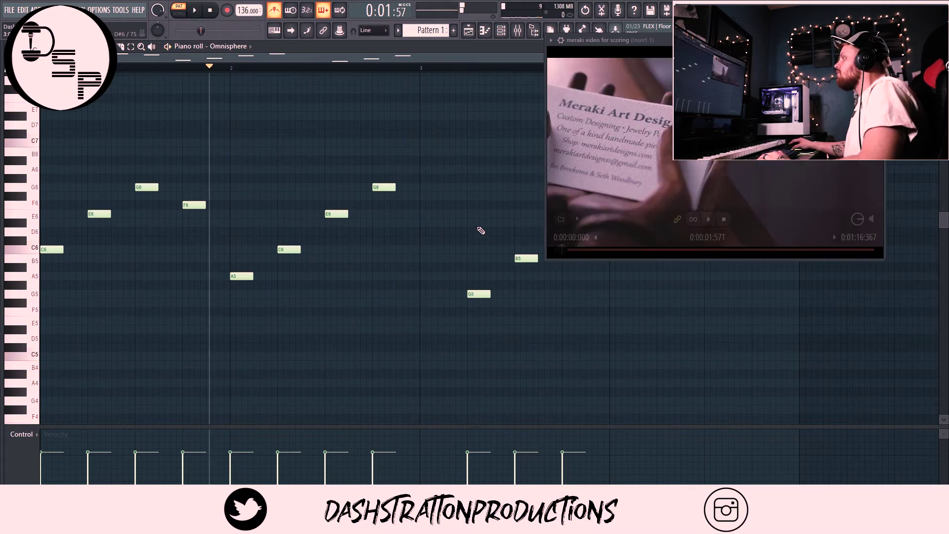
click(426, 143)
key(space)
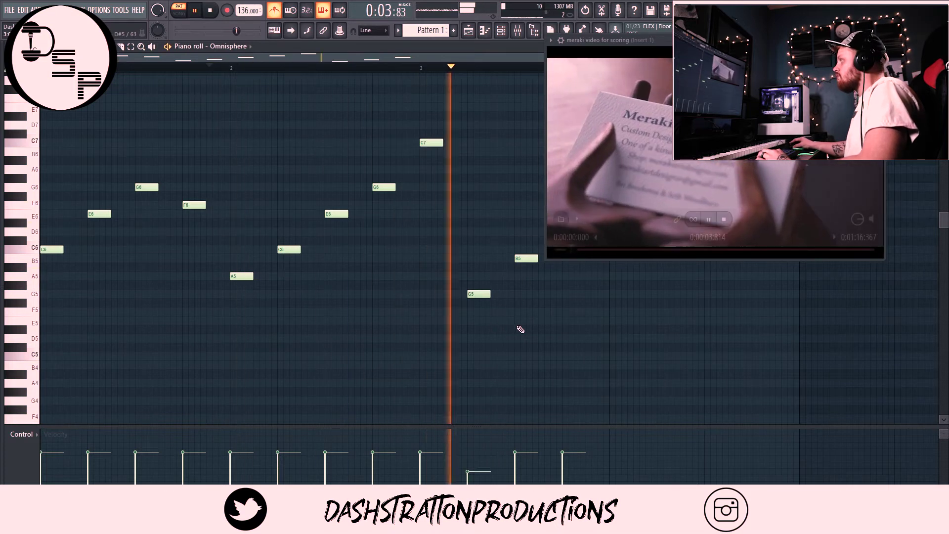
key(space)
Move the video window clear of the notes and fill bar 4 with G6, E6, C6 and B5
scroll(544, 316, up, 4)
click(569, 267)
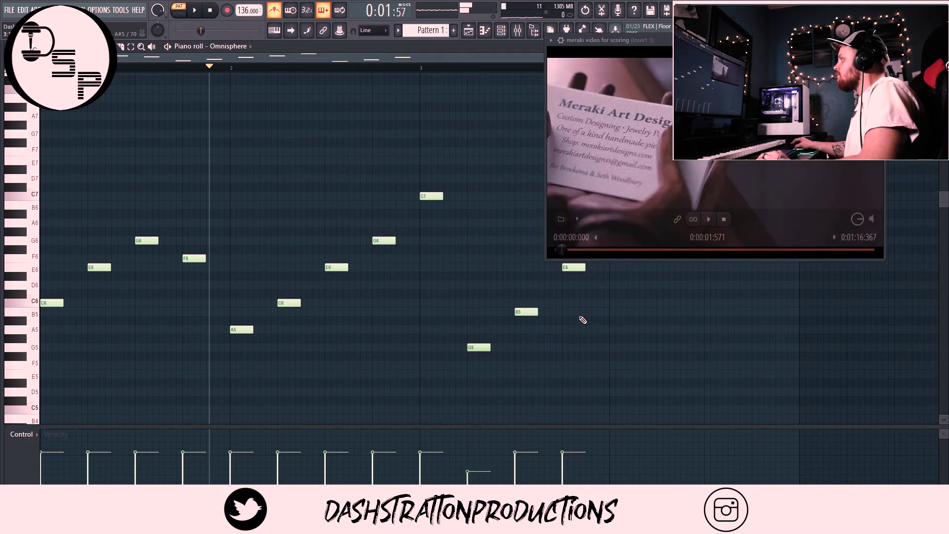
drag(593, 40, 656, 4)
click(618, 241)
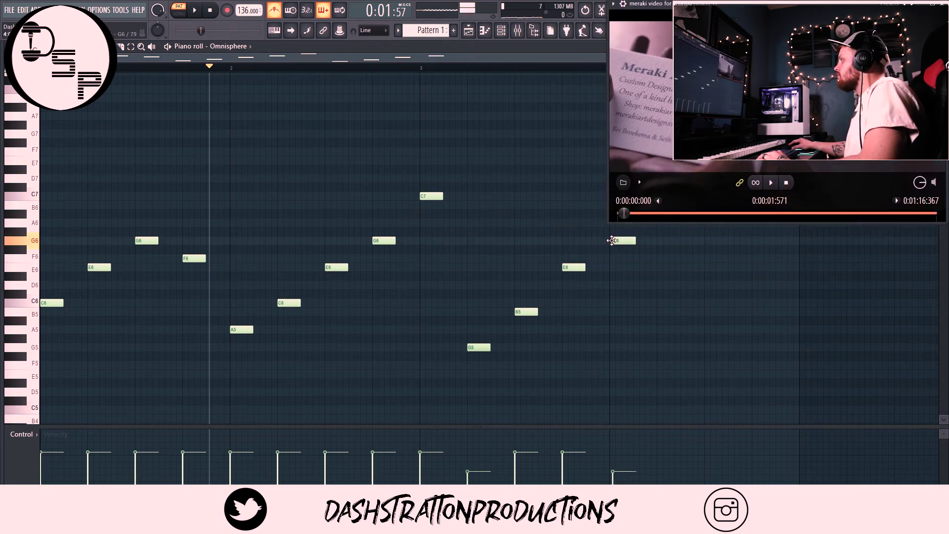
click(617, 240)
drag(617, 240, 619, 240)
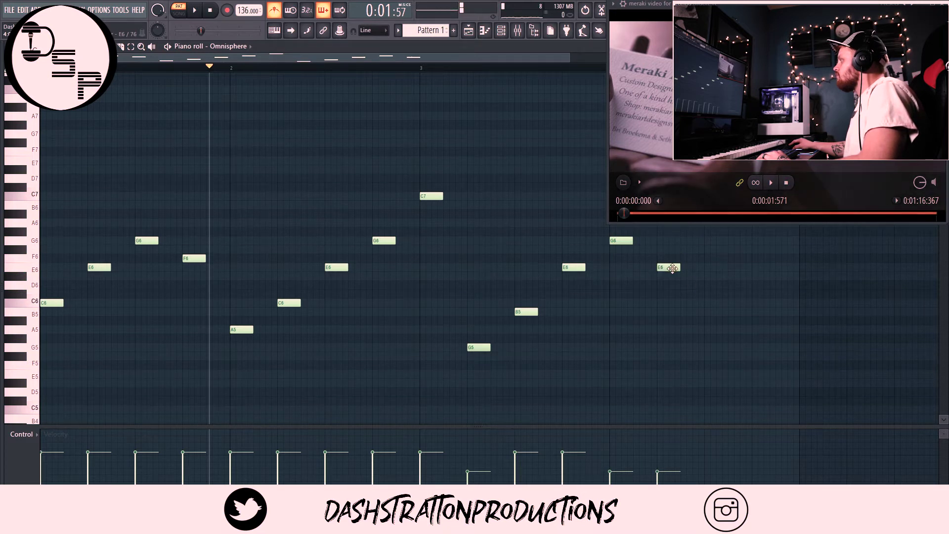
click(712, 302)
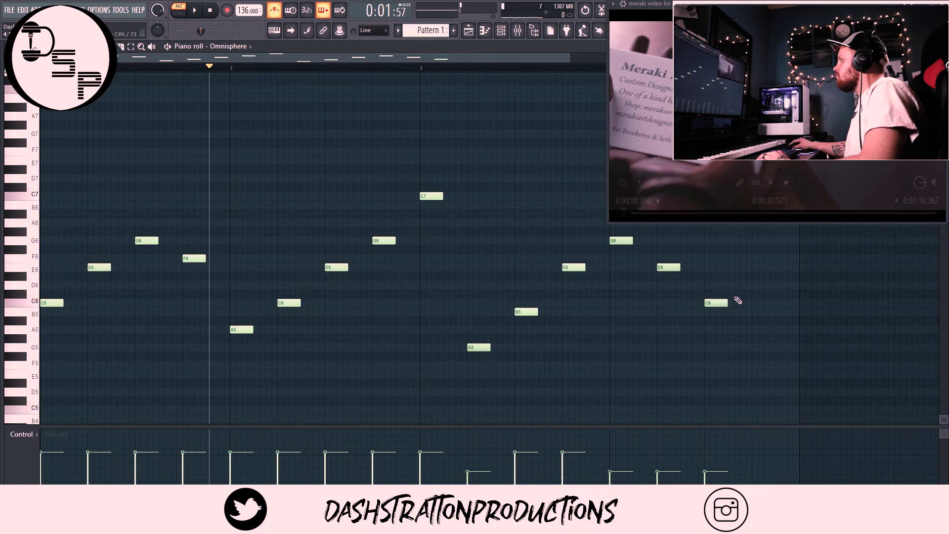
click(752, 329)
right_click(764, 333)
Play the four-bar melody from the end of bar 1 against the video and review its notes
key(space)
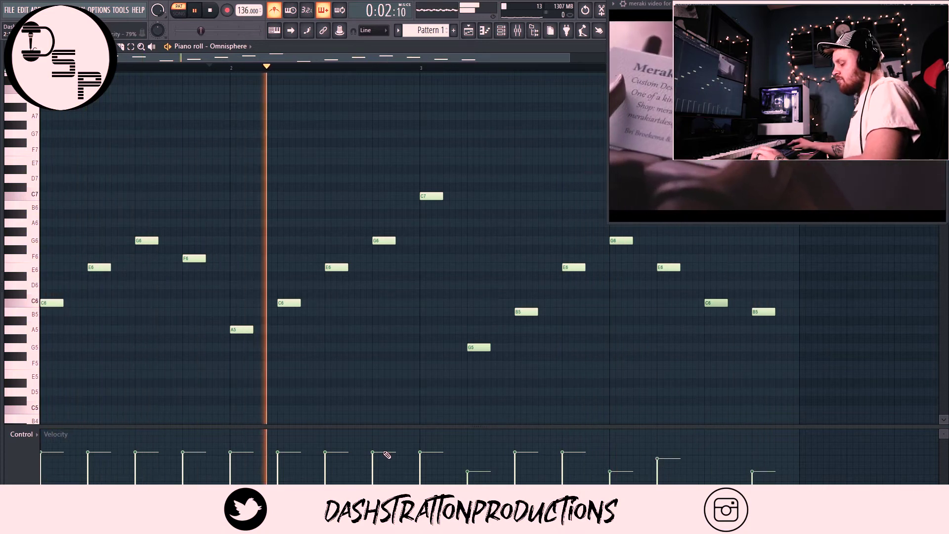
scroll(384, 452, down, 4)
scroll(387, 450, up, 3)
click(379, 213)
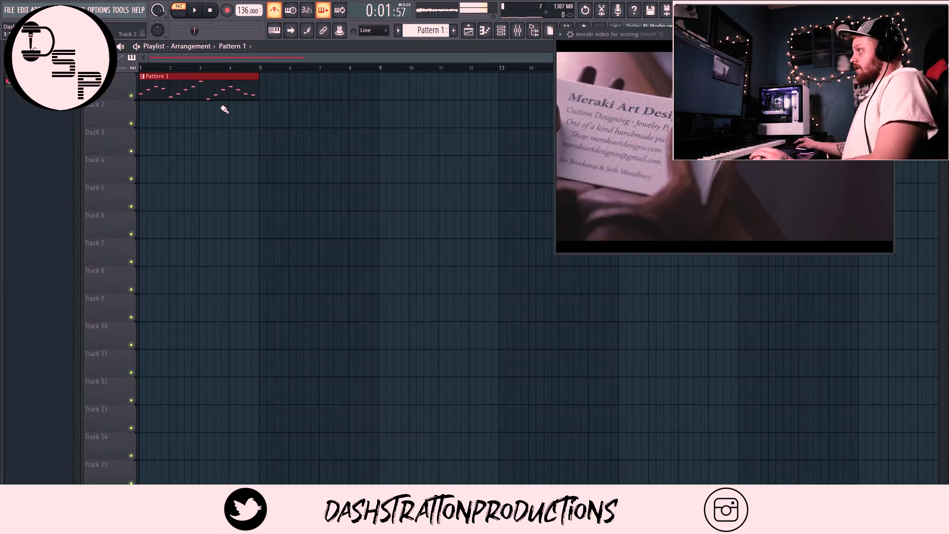
Move the video window lower, place a second Pattern 1 clip at bar 5 and make that clip unique
drag(668, 36, 646, 160)
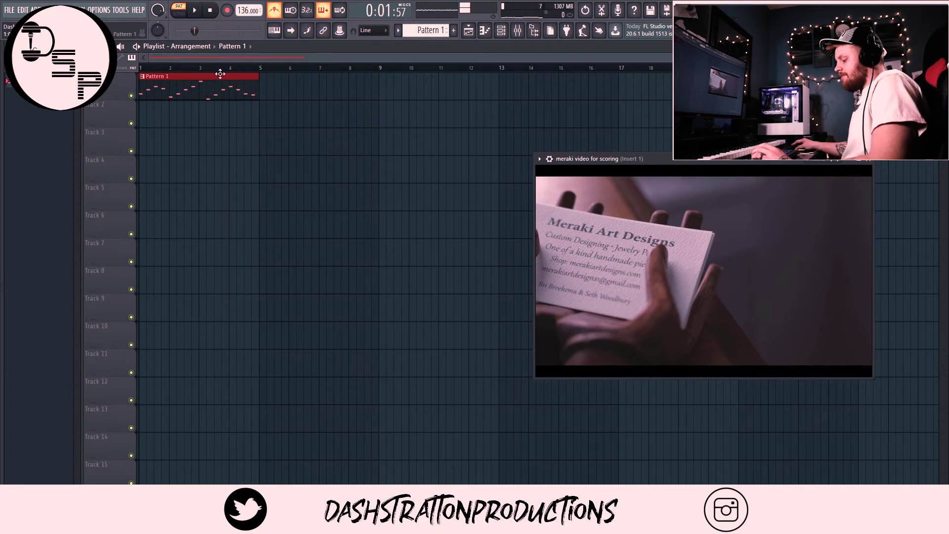
click(264, 78)
right_click(262, 79)
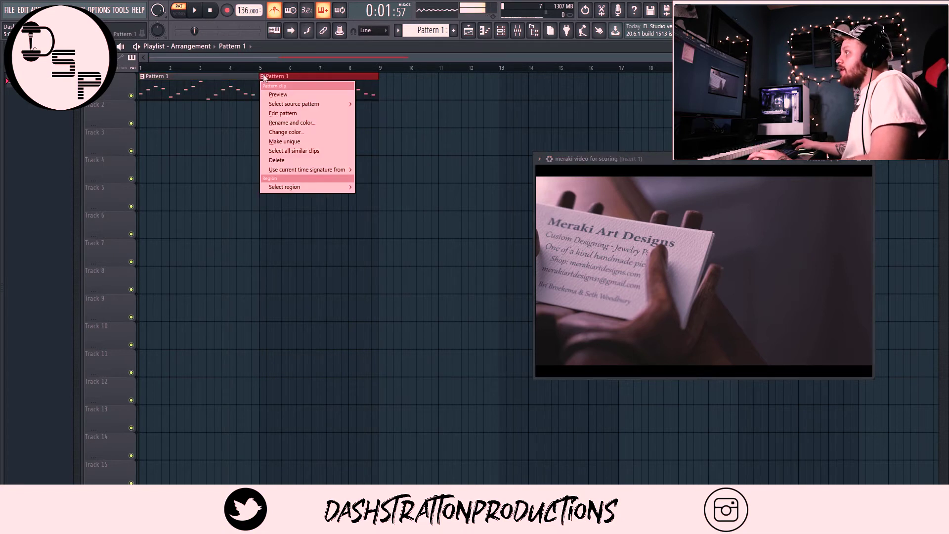
click(285, 141)
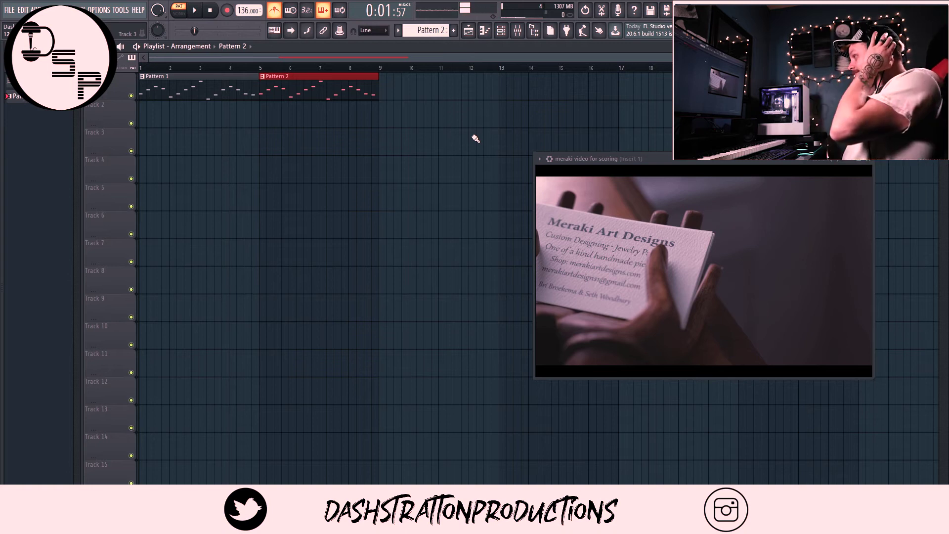
In Keyscape's Pattern 1 part, fill bar 3 with a half-bar C4 followed by a half-bar B3
click(500, 30)
drag(437, 137, 357, 264)
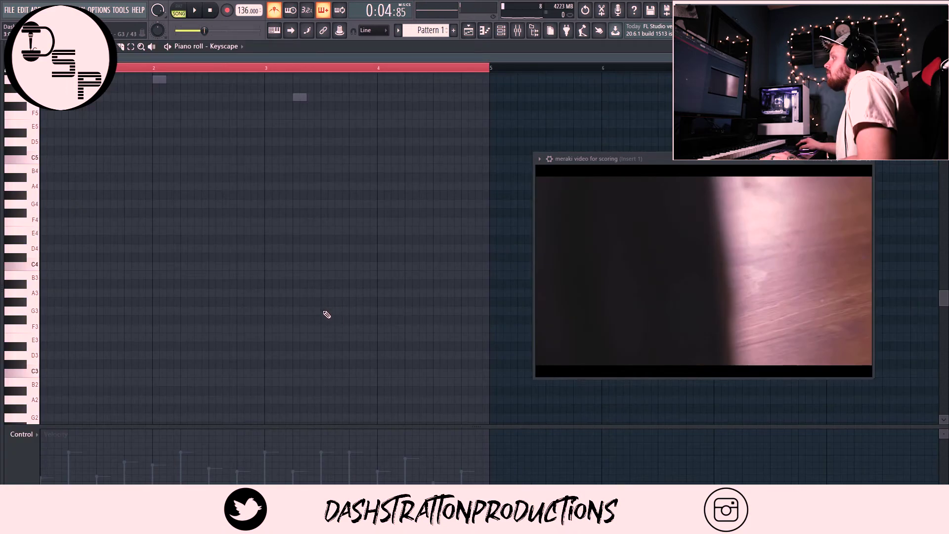
drag(327, 311, 328, 266)
click(350, 275)
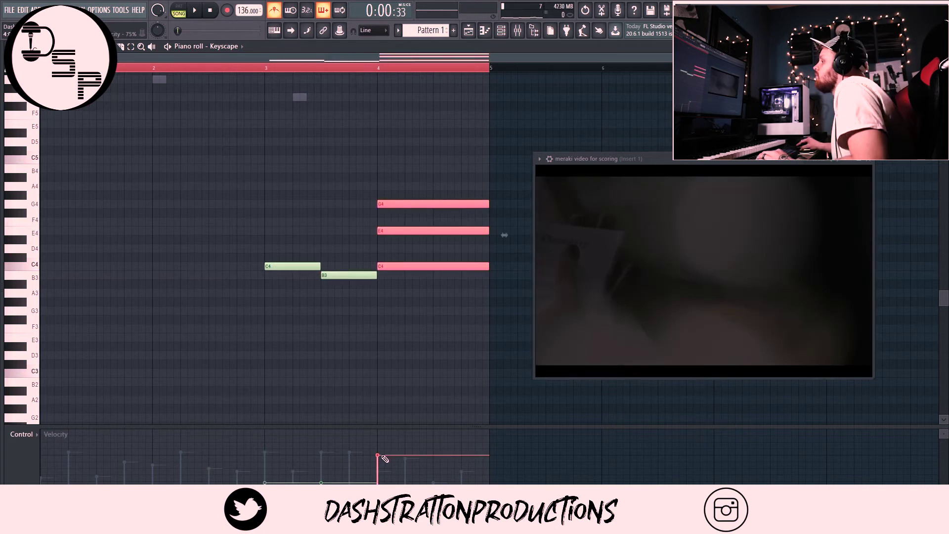
Play the Keyscape notes in bars 3 and 4 against the video
key(space)
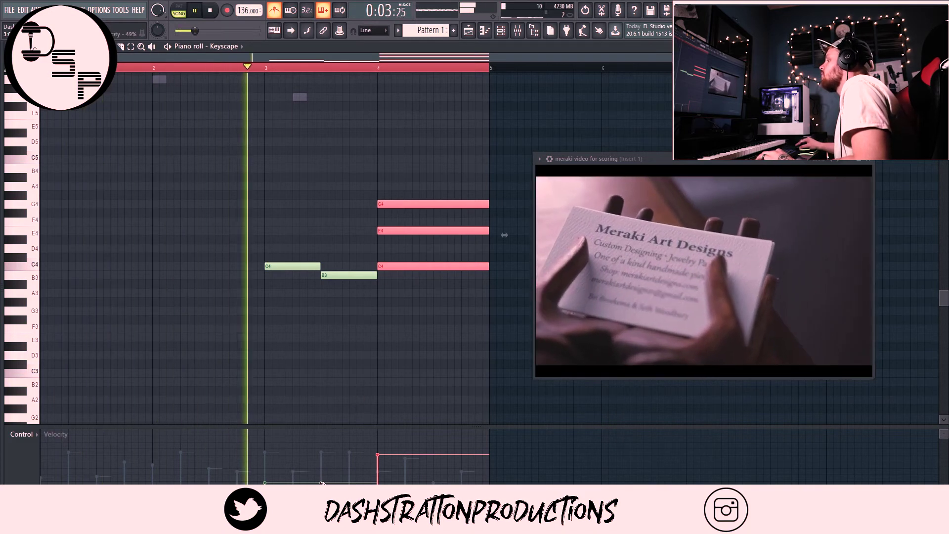
click(357, 365)
right_click(384, 364)
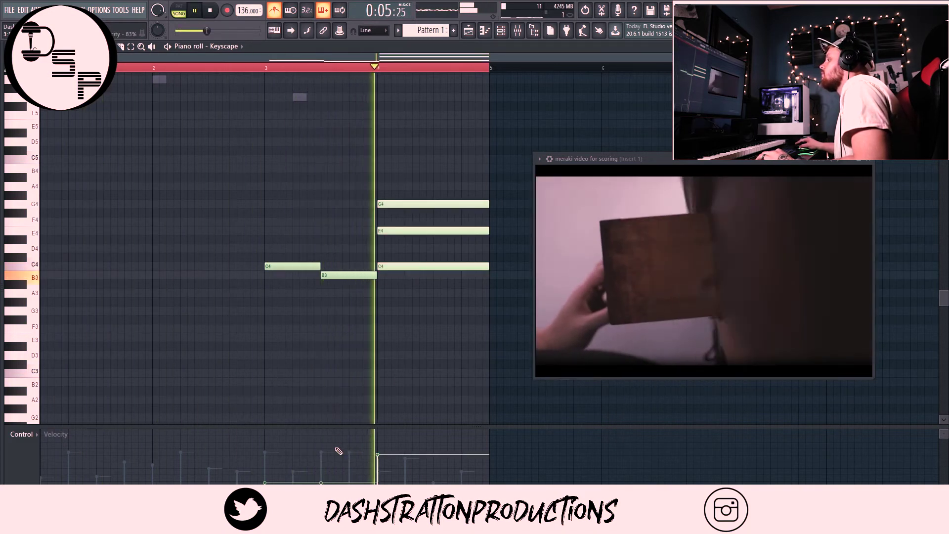
key(space)
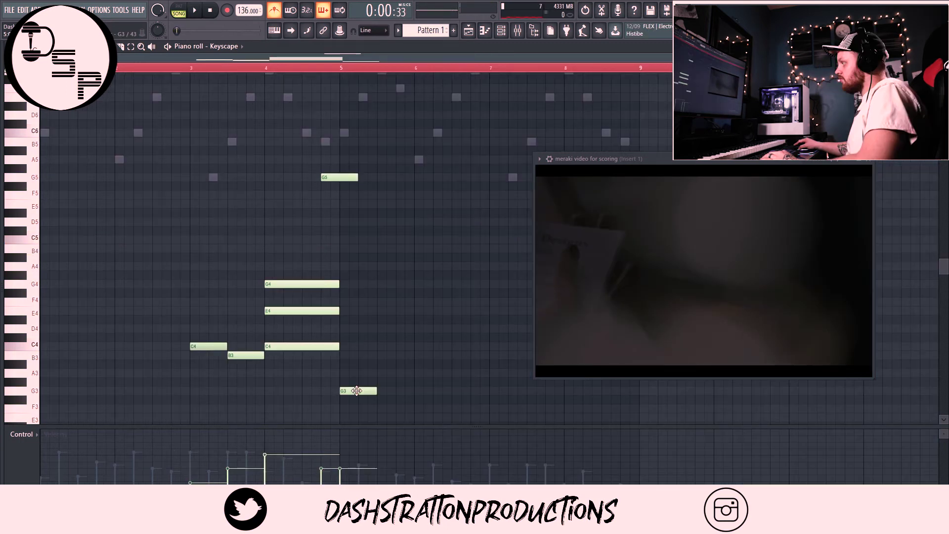
Remove the Keyscape G3 at bar 5, then place G3 again together with a B3 at the start of that bar
right_click(357, 391)
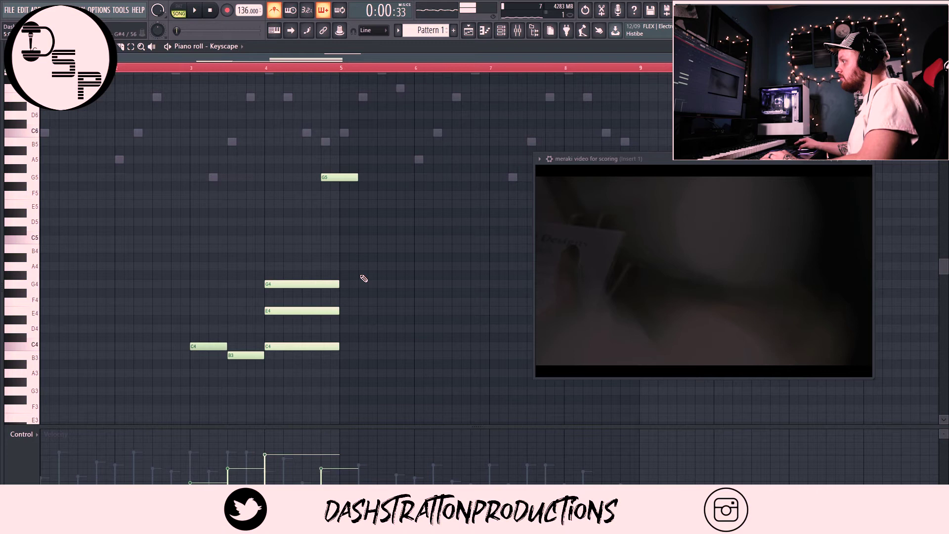
click(341, 391)
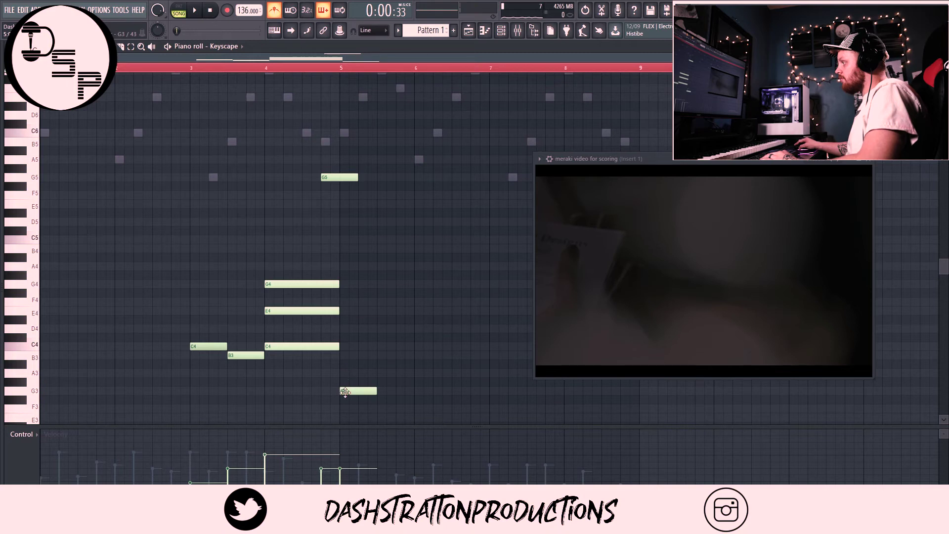
click(340, 355)
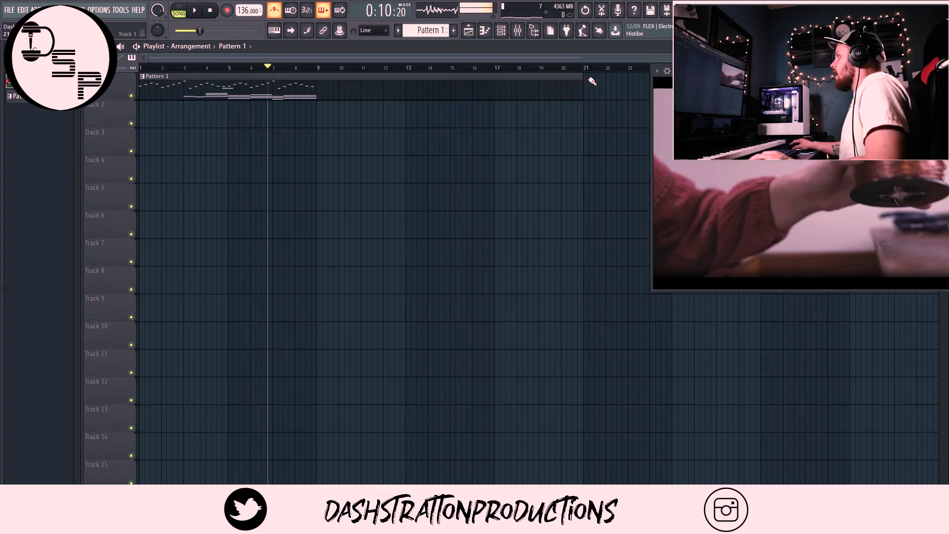
Shorten the Pattern 1 clip to end at bar 9 and play the arrangement from bar 2
drag(586, 80, 316, 81)
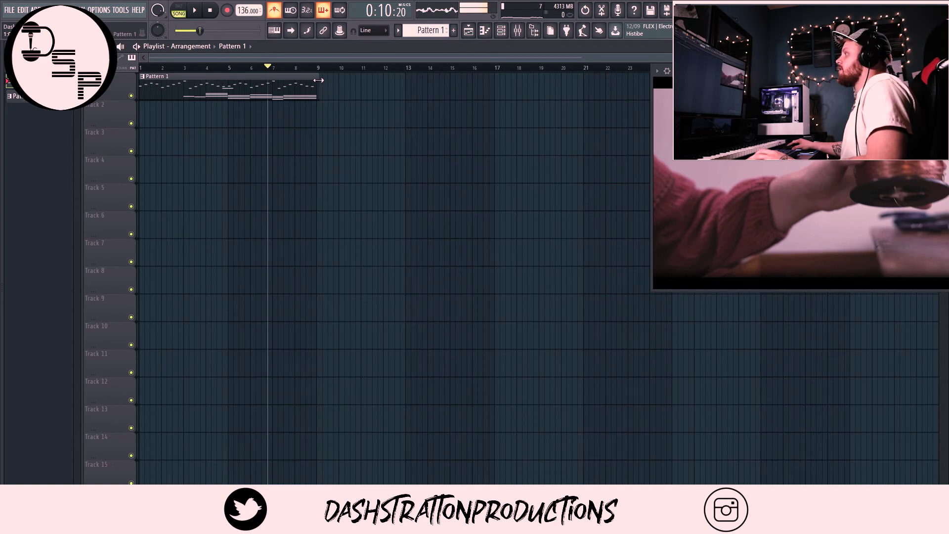
drag(162, 68, 125, 71)
click(159, 69)
key(space)
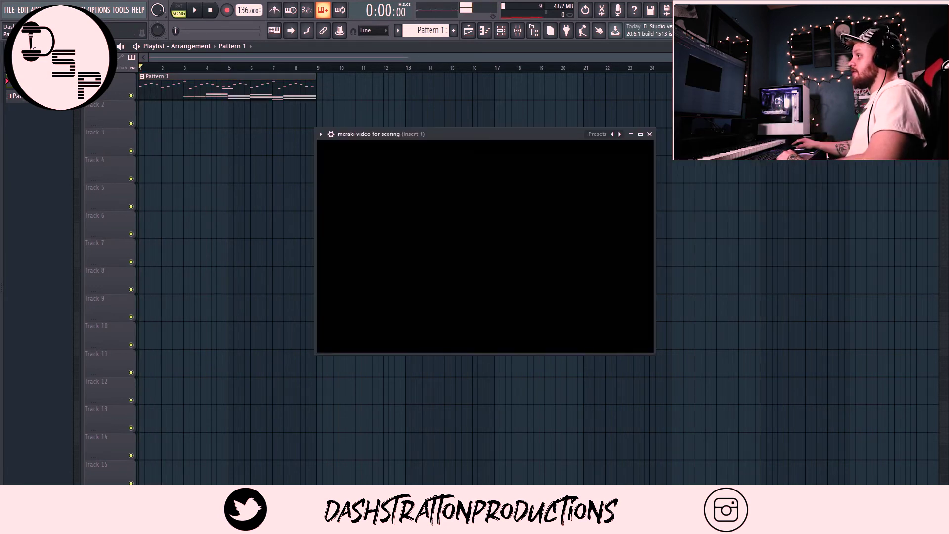
Place Pattern 2 in the playlist at bar 9 and put a Keyscape C4 in the second half of its first bar
drag(17, 96, 327, 88)
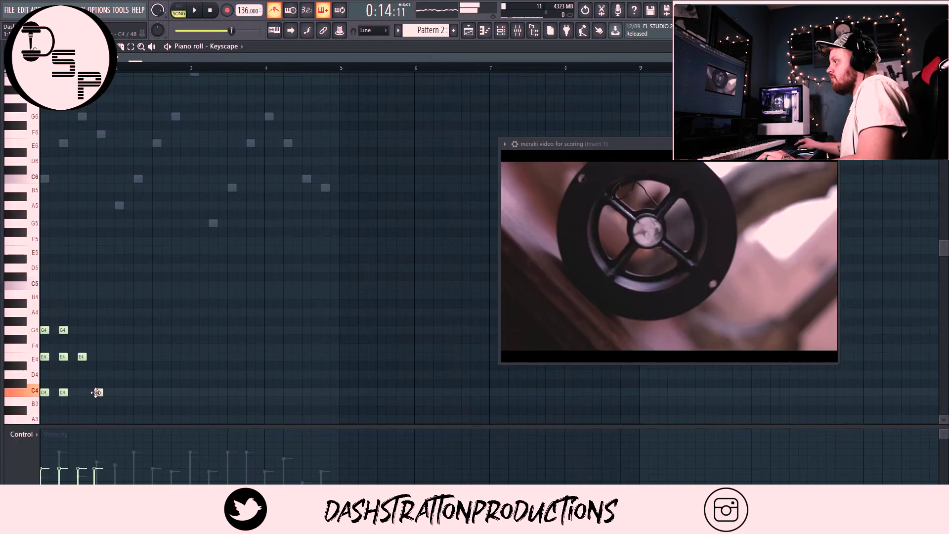
click(90, 393)
key(space)
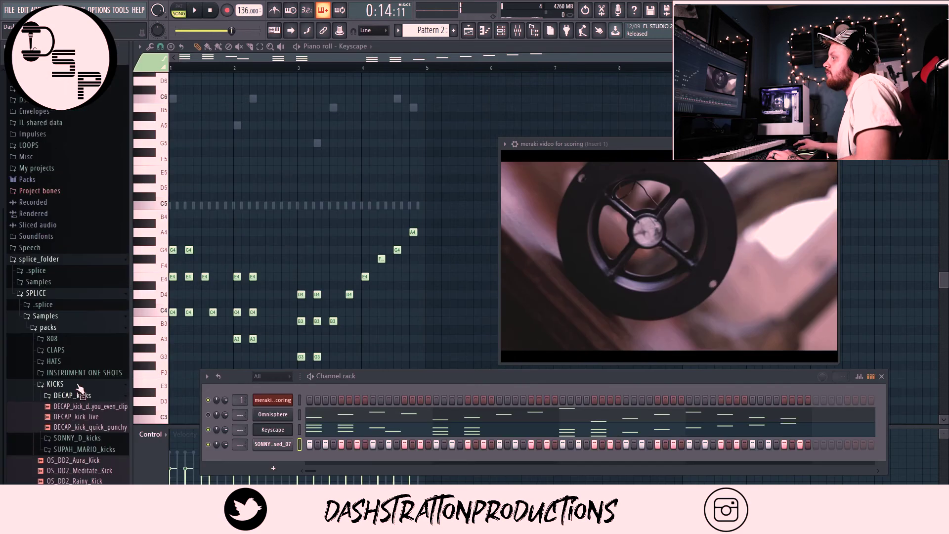
Audition the DECAP kick samples and load DECAP_kick_live into a new channel
click(79, 417)
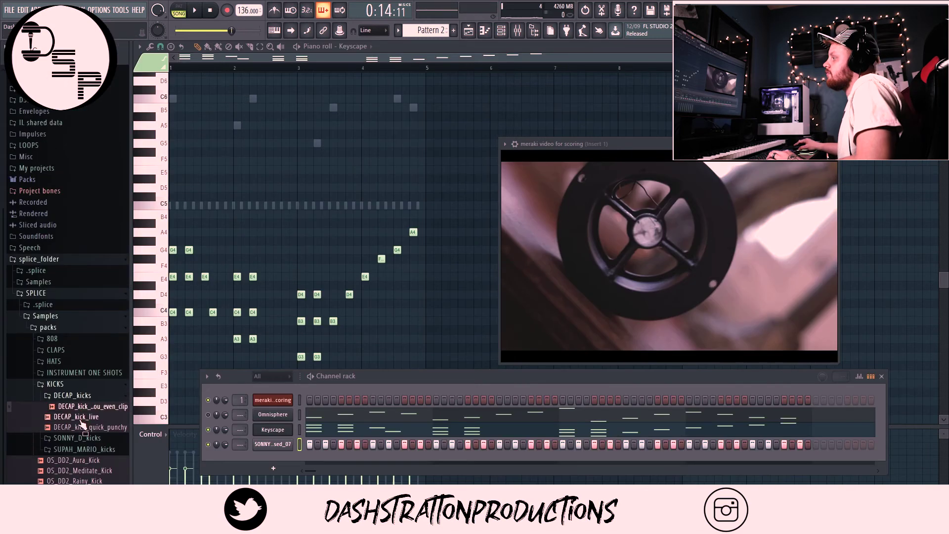
click(85, 420)
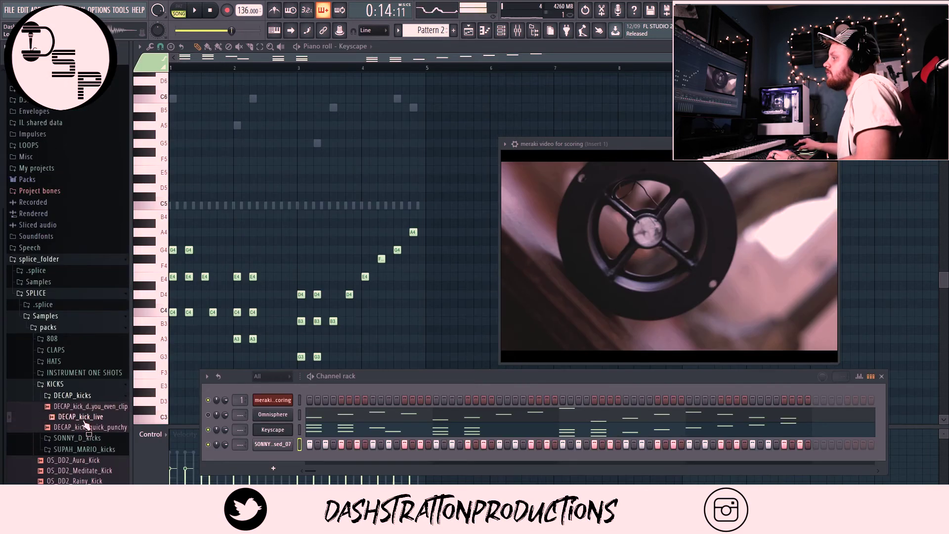
right_click(87, 421)
click(118, 415)
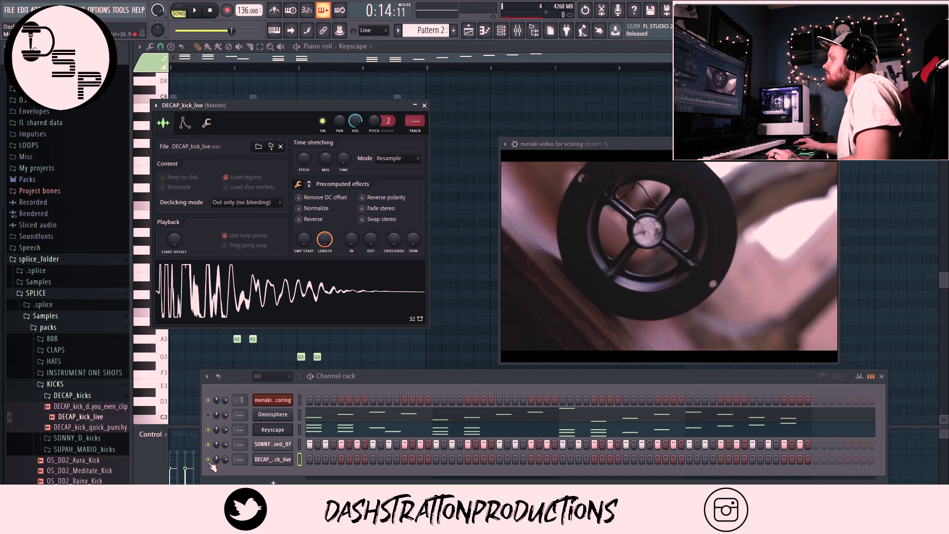
Put DECAP_kick_live on step 1 and SONNY_D_clap_18 on step 9 of Pattern 2, playing the pattern alongside
key(space)
click(310, 461)
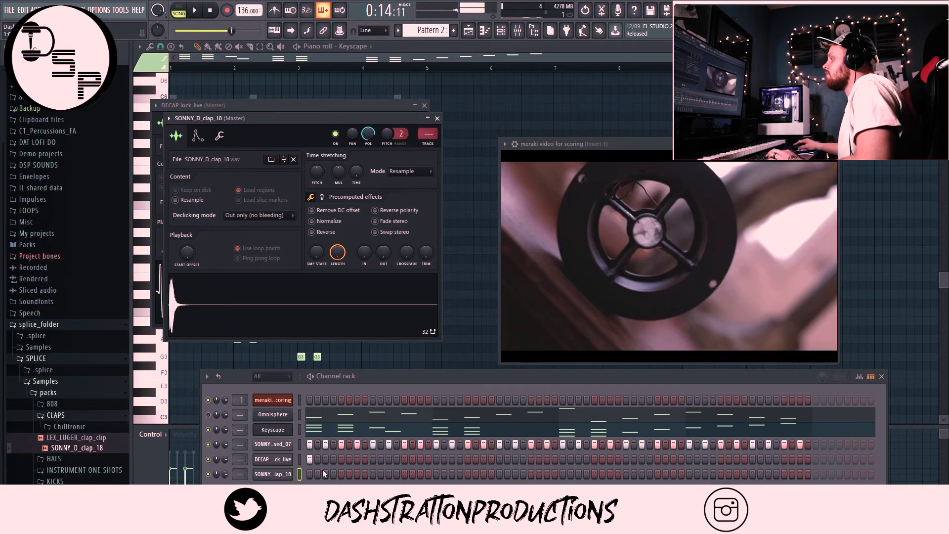
key(space)
click(374, 474)
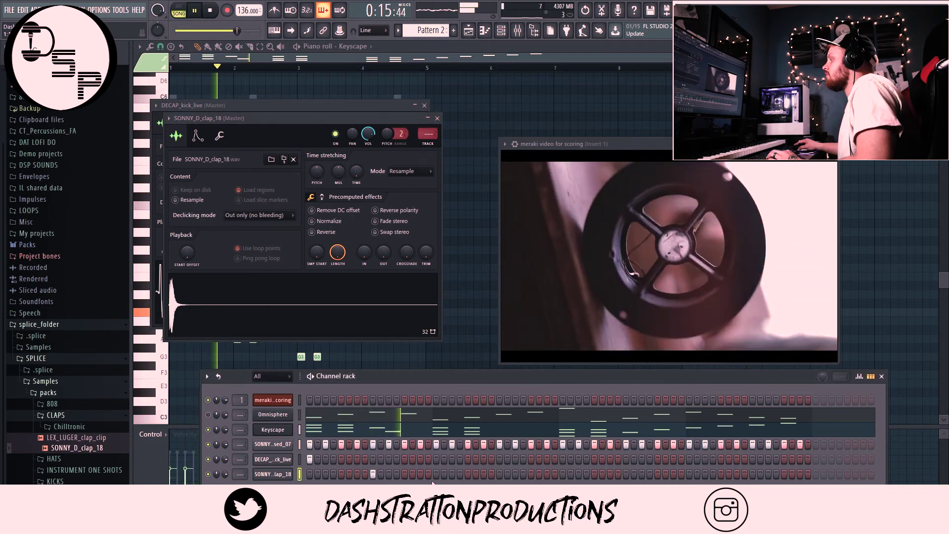